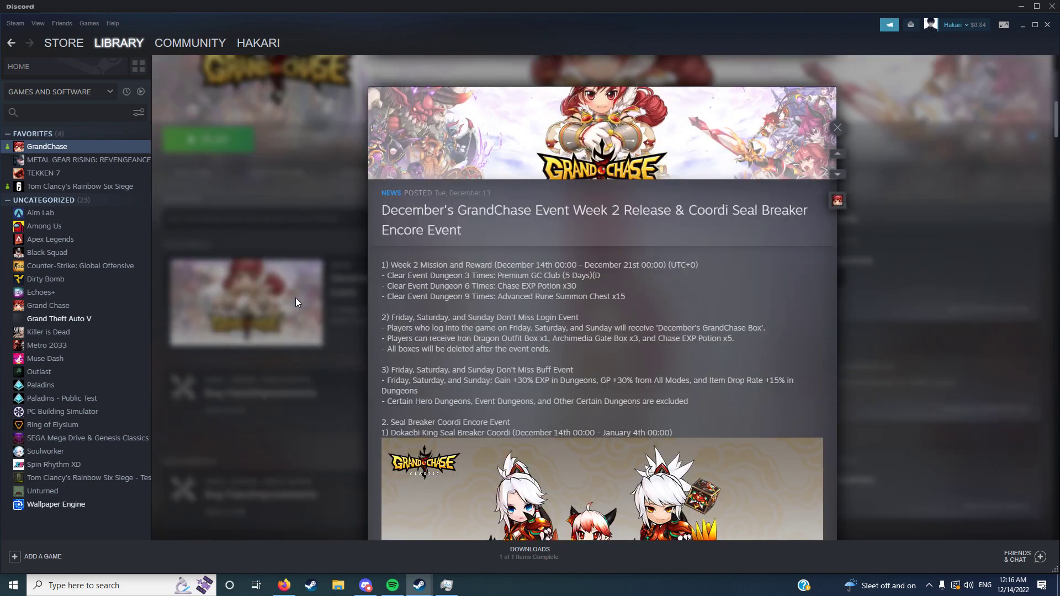
scroll(574, 325, up, 5)
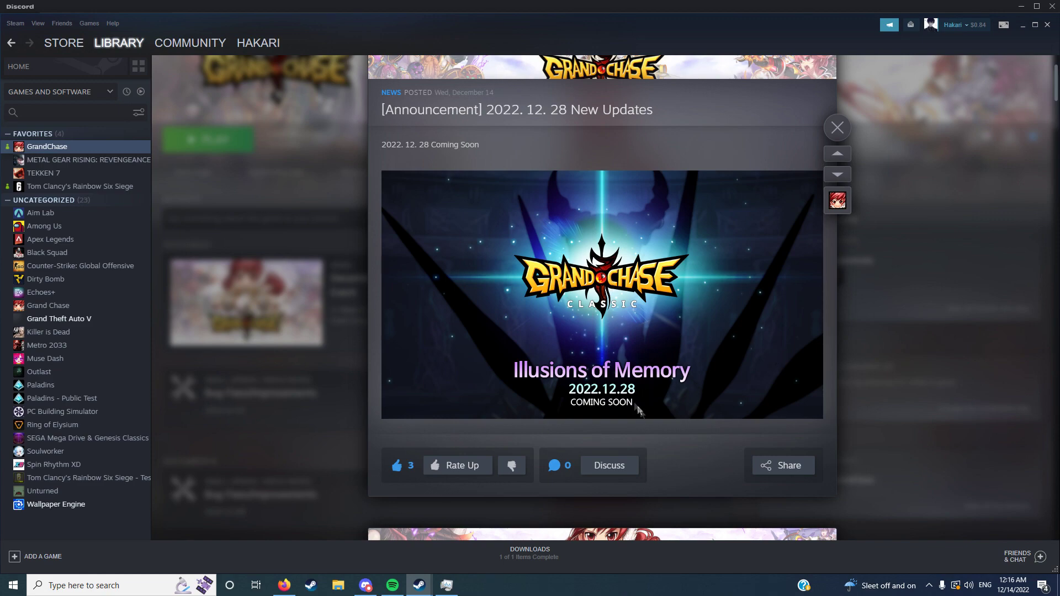
scroll(649, 390, down, 5)
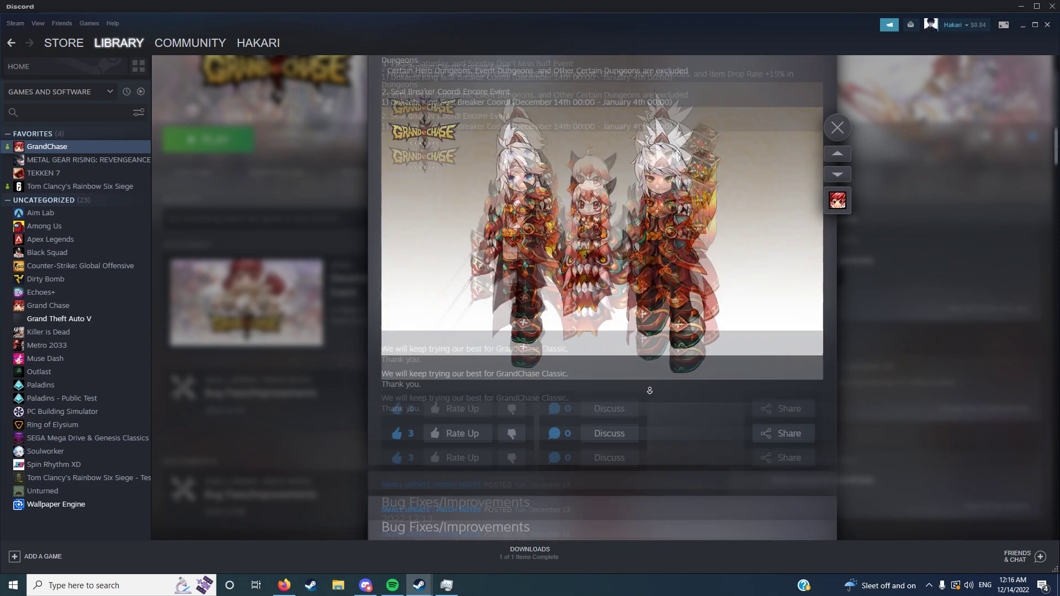
scroll(649, 390, up, 10)
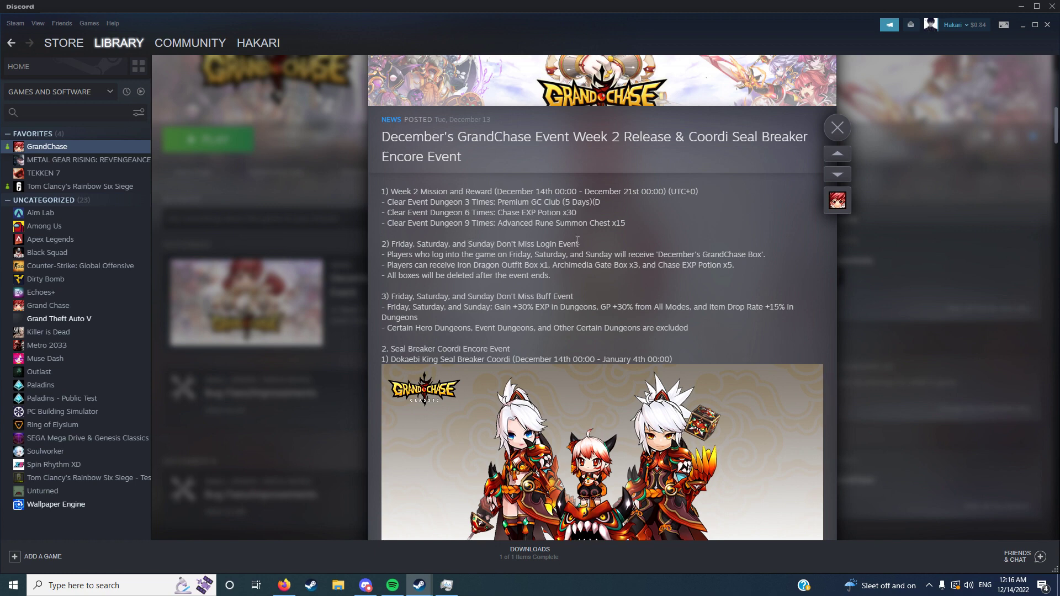
scroll(470, 248, down, 1)
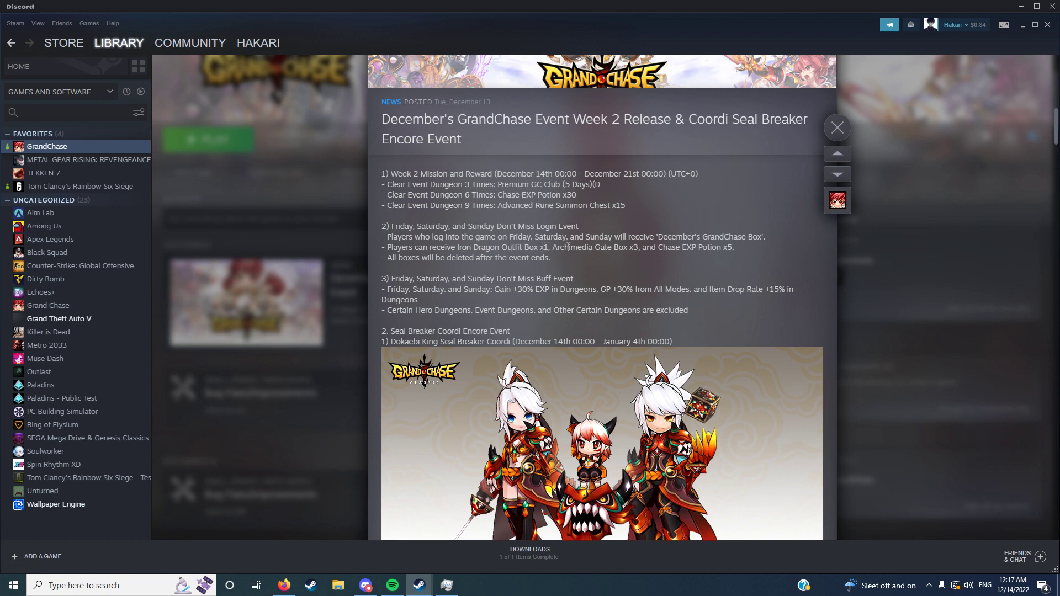
- Highlight the login-reward potion count and +30% EXP buff, then reopen the December event post from its top
drag(727, 246, 741, 250)
scroll(494, 238, down, 2)
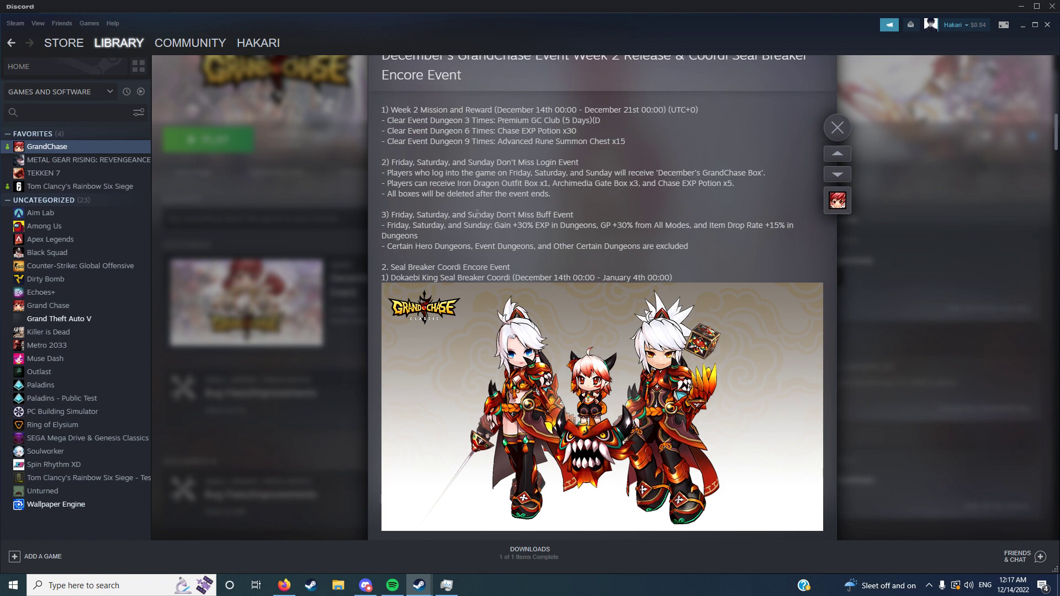
double_click(502, 223)
drag(517, 224, 552, 223)
click(603, 217)
key(Escape)
click(598, 278)
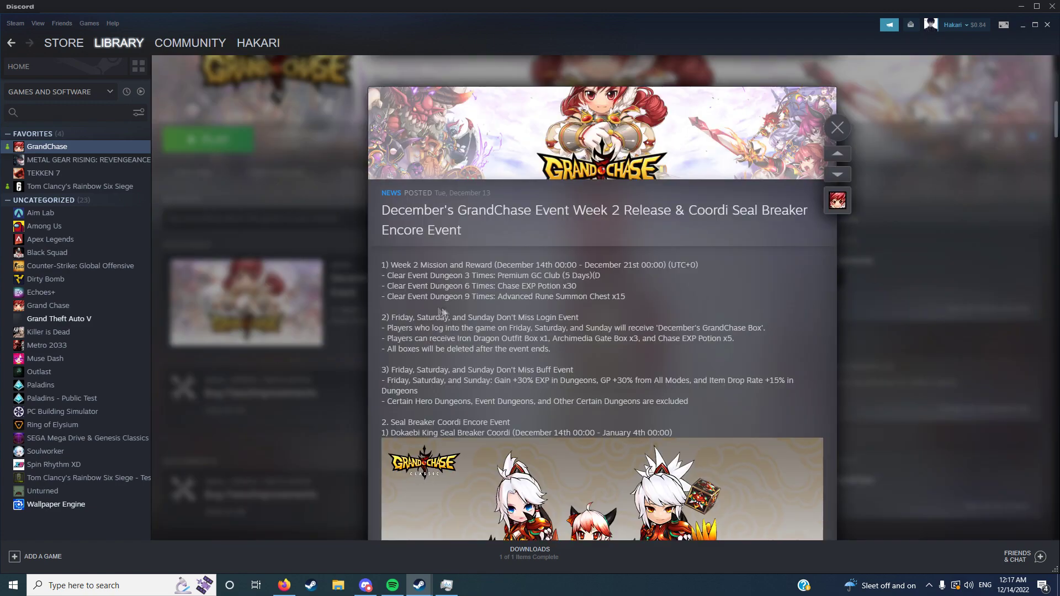
scroll(462, 345, down, 5)
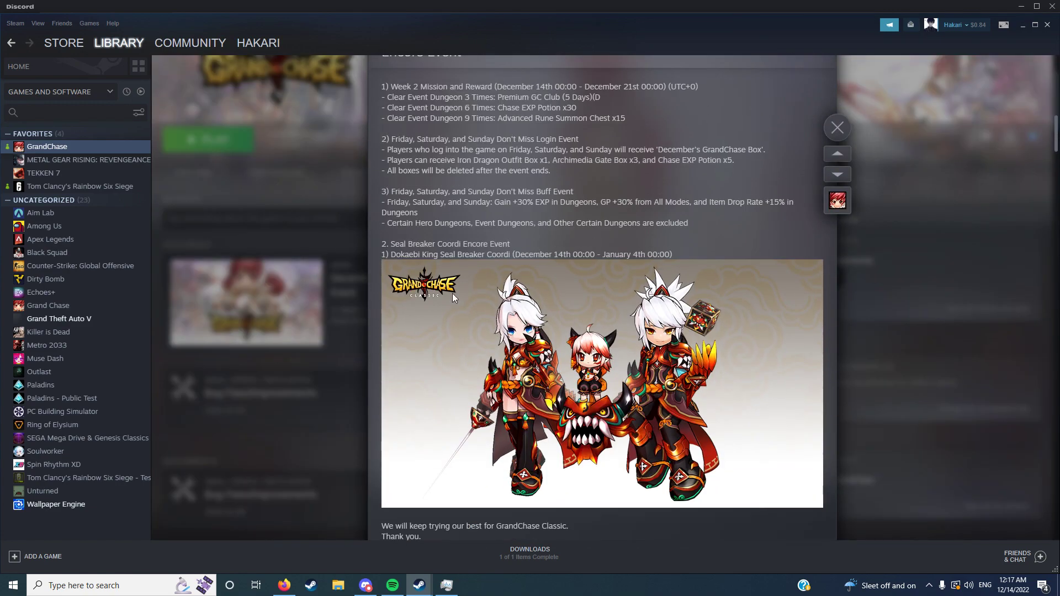
scroll(452, 293, up, 5)
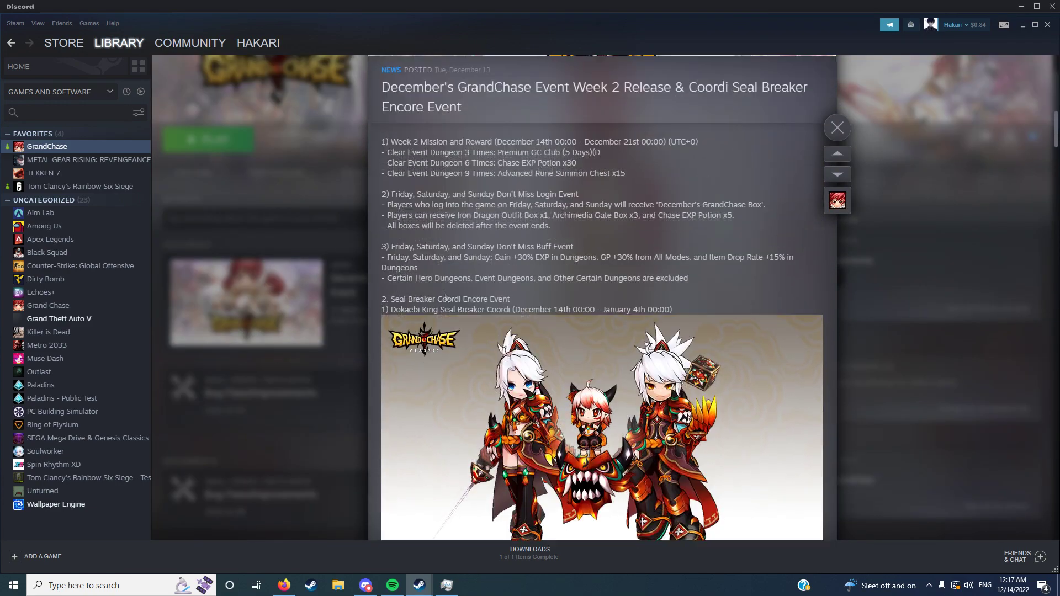
scroll(446, 288, down, 5)
scroll(459, 263, up, 5)
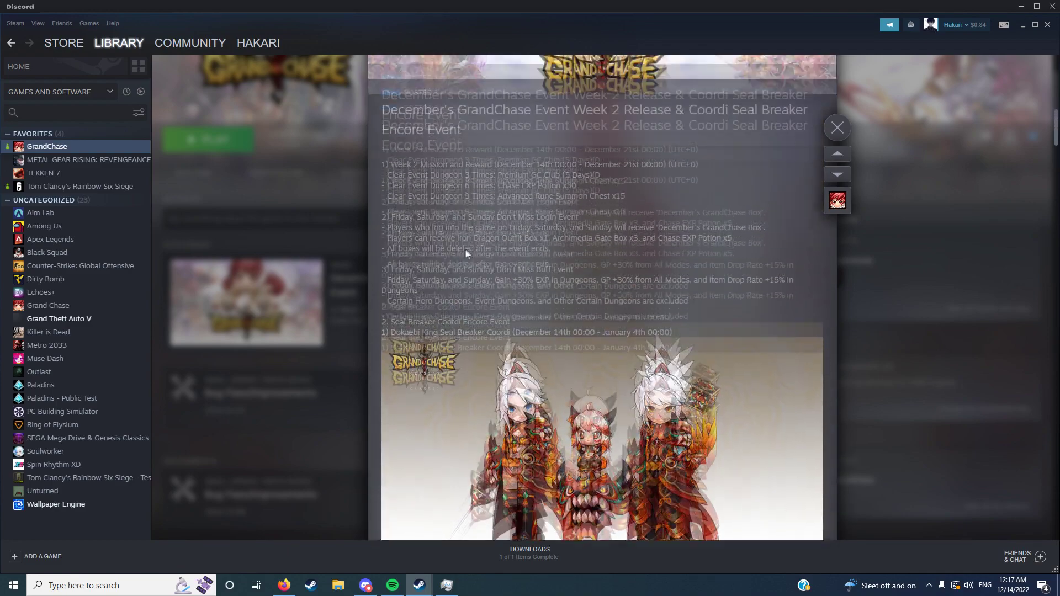
scroll(470, 247, down, 3)
scroll(463, 262, down, 2)
scroll(464, 263, up, 2)
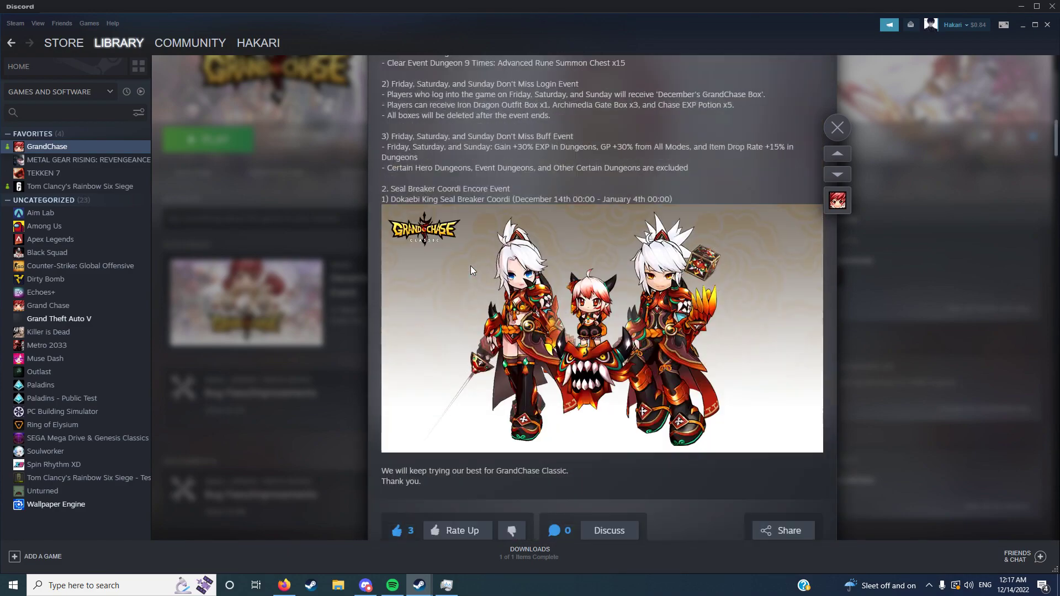
scroll(470, 266, up, 3)
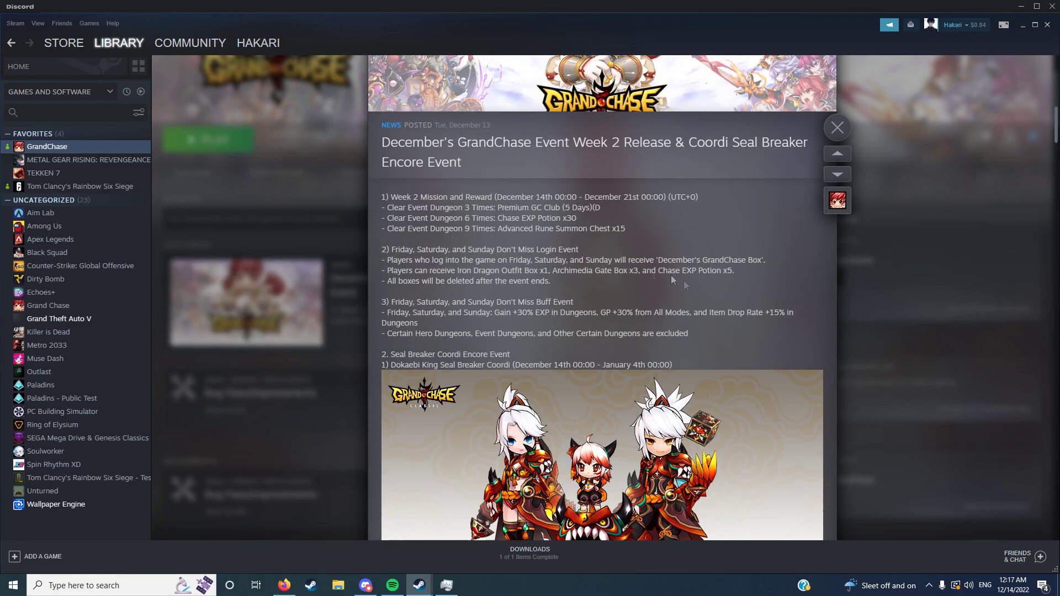
scroll(584, 317, down, 2)
scroll(584, 321, down, 2)
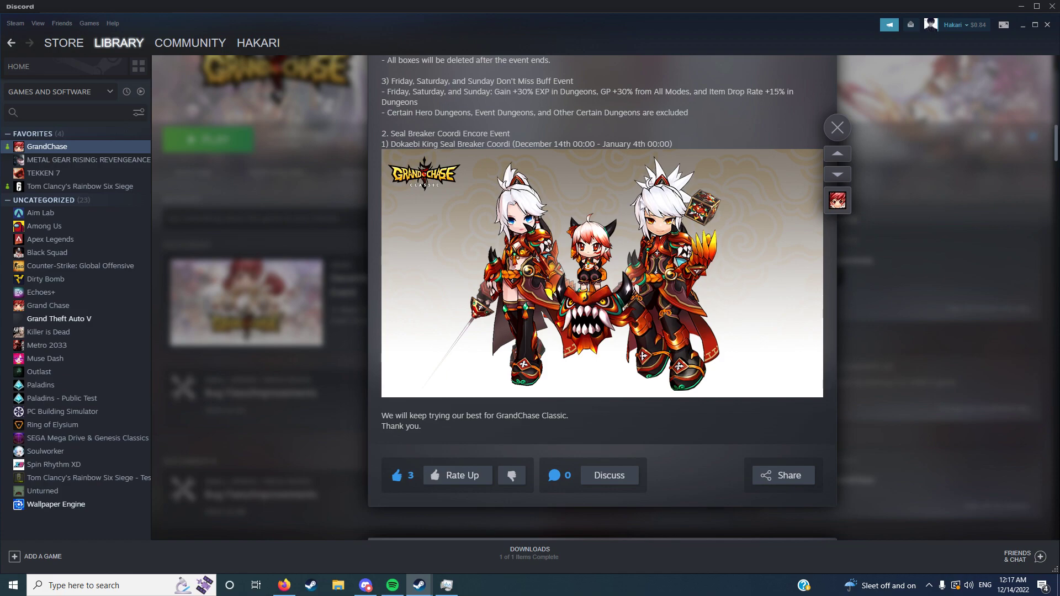
scroll(629, 178, down, 2)
scroll(563, 153, down, 1)
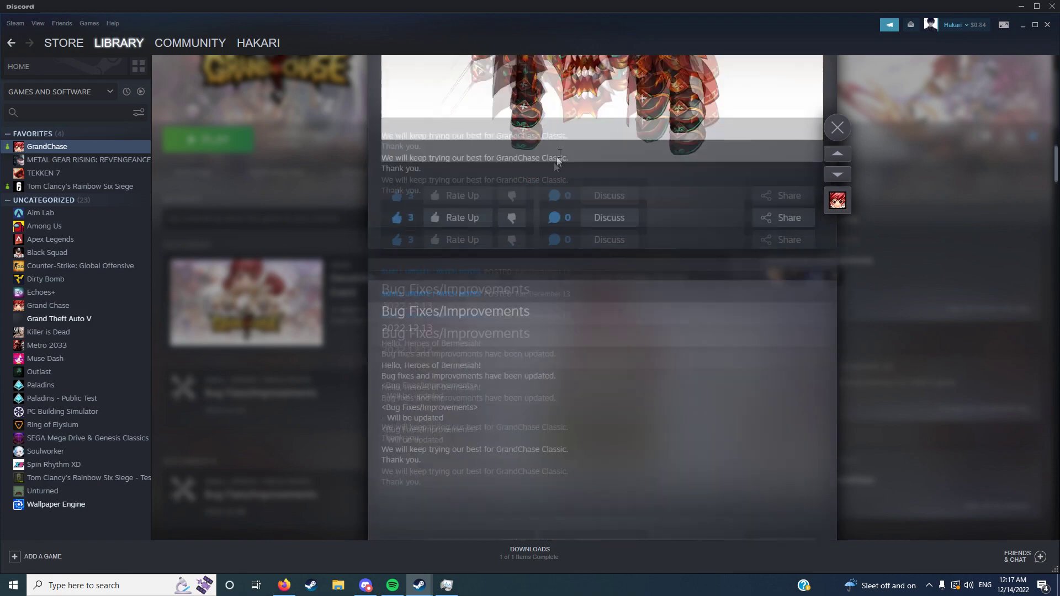
scroll(516, 220, down, 2)
scroll(511, 238, down, 2)
scroll(507, 238, down, 2)
scroll(501, 240, down, 2)
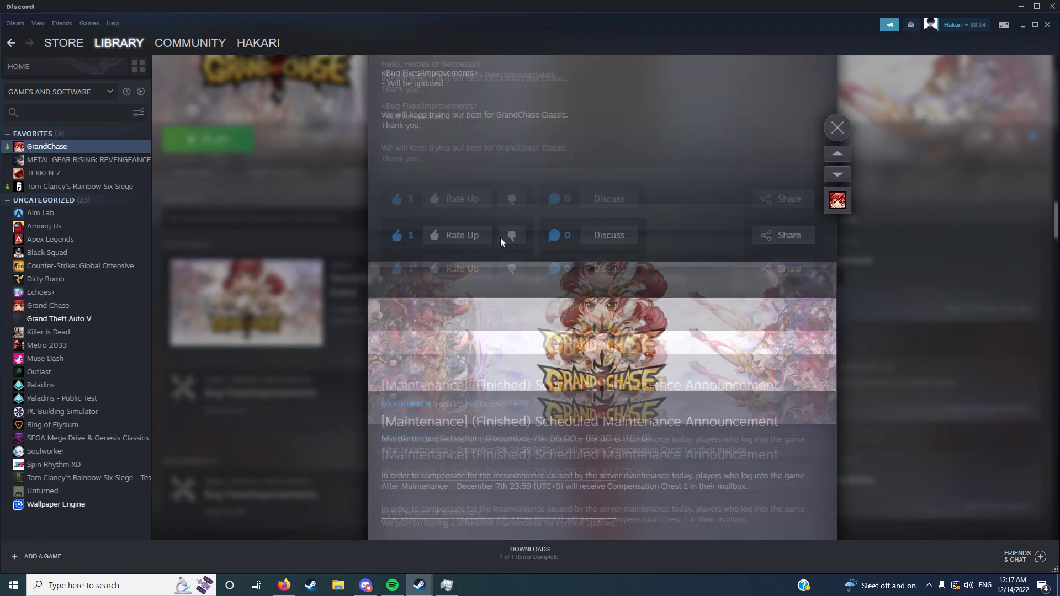
scroll(495, 243, down, 3)
scroll(495, 243, down, 3)
scroll(498, 252, down, 3)
scroll(504, 248, down, 3)
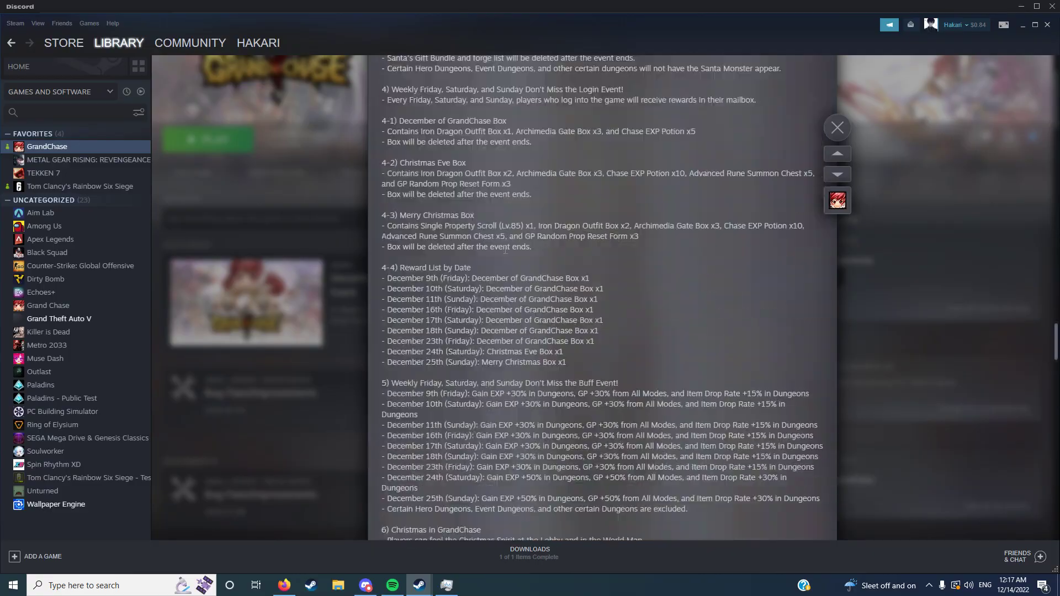
scroll(503, 252, down, 3)
scroll(501, 253, down, 3)
scroll(497, 257, down, 3)
scroll(493, 261, down, 3)
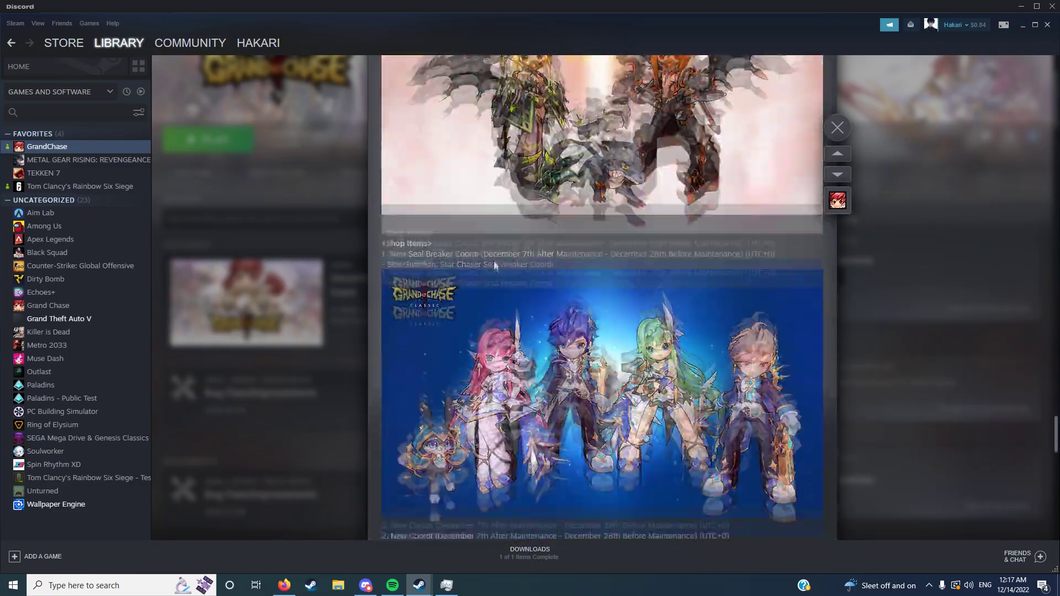
scroll(494, 261, down, 3)
scroll(489, 269, down, 3)
scroll(493, 268, down, 3)
scroll(491, 269, down, 2)
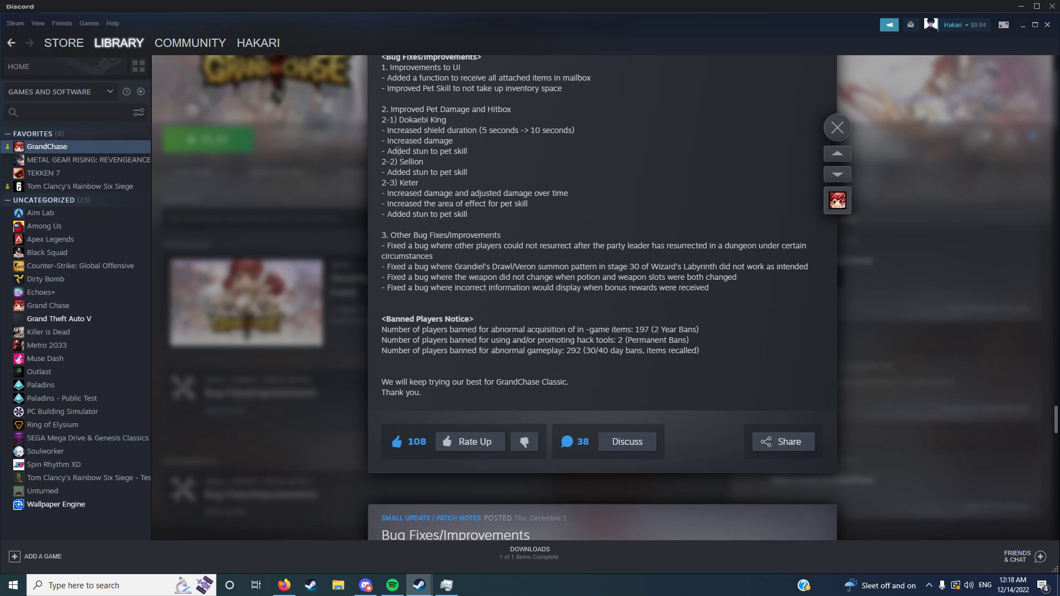
- Highlight the Dokaebi King shield duration and damage changes in the patch notes, then clear the highlight
mouse_move(412, 131)
mouse_down()
mouse_move(554, 129)
mouse_move(477, 138)
mouse_up()
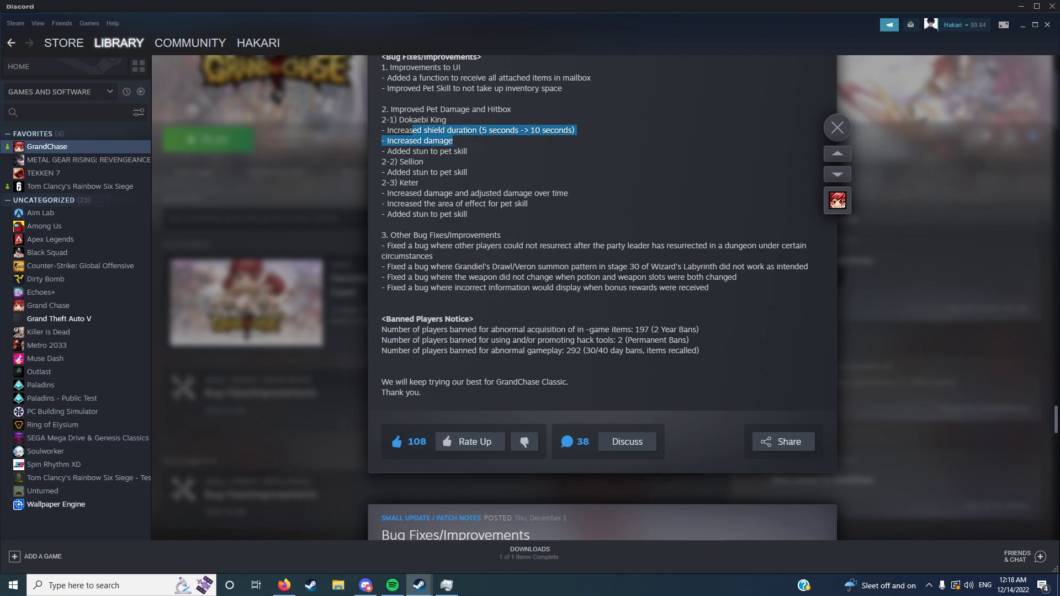
click(460, 149)
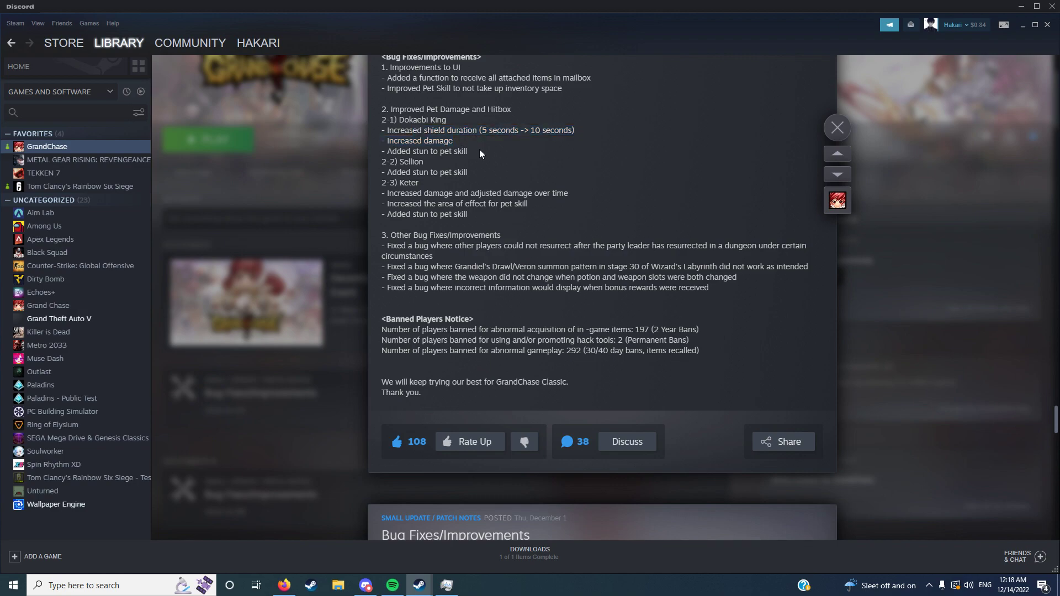
scroll(484, 175, up, 10)
scroll(487, 199, up, 3)
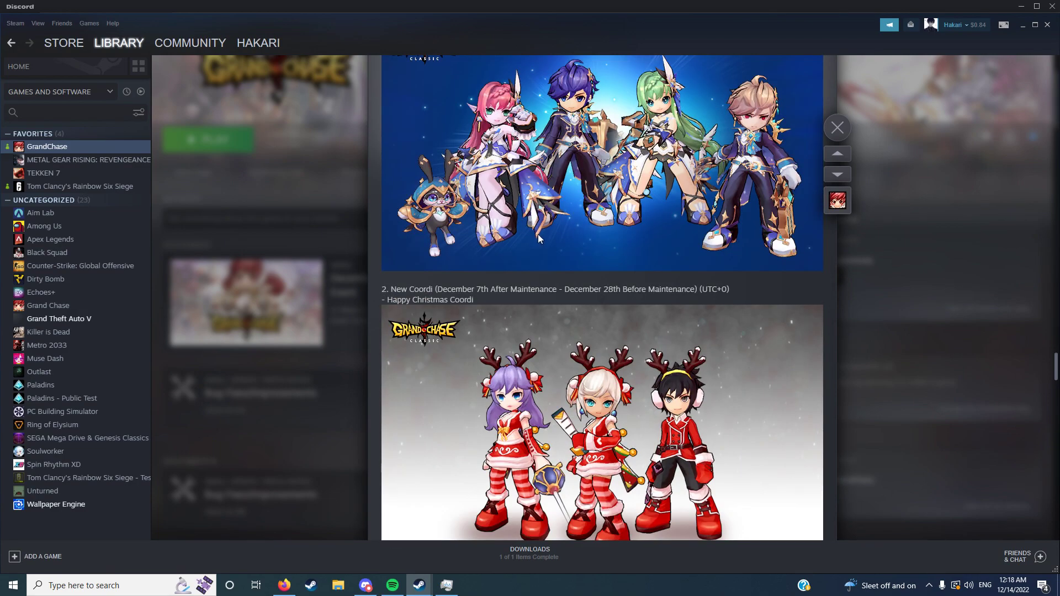
scroll(487, 199, down, 15)
scroll(555, 262, up, 5)
scroll(655, 285, up, 3)
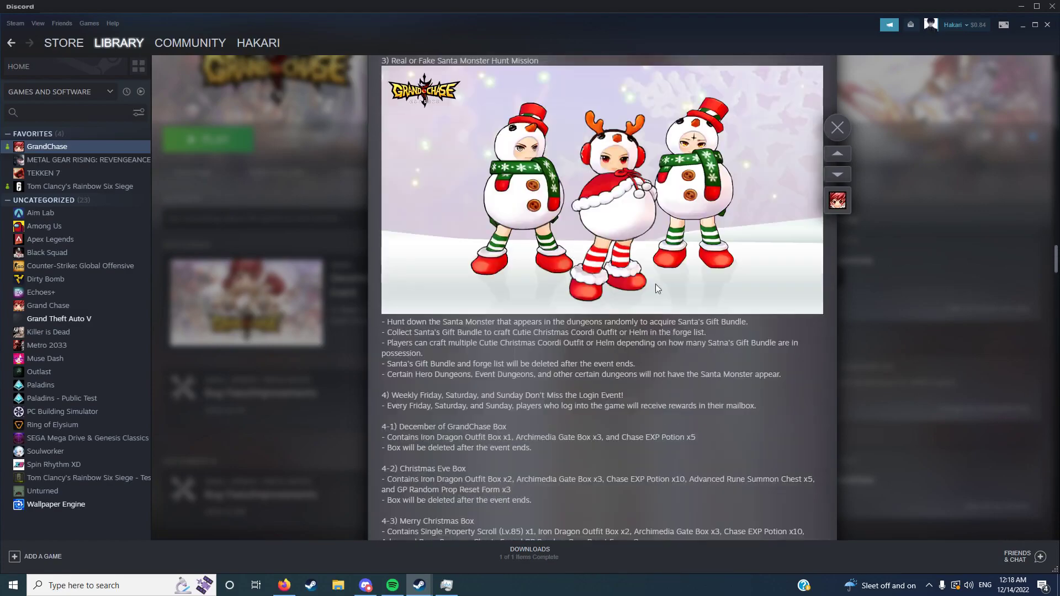
scroll(658, 264, up, 5)
scroll(649, 284, up, 5)
scroll(647, 285, up, 5)
scroll(645, 277, up, 5)
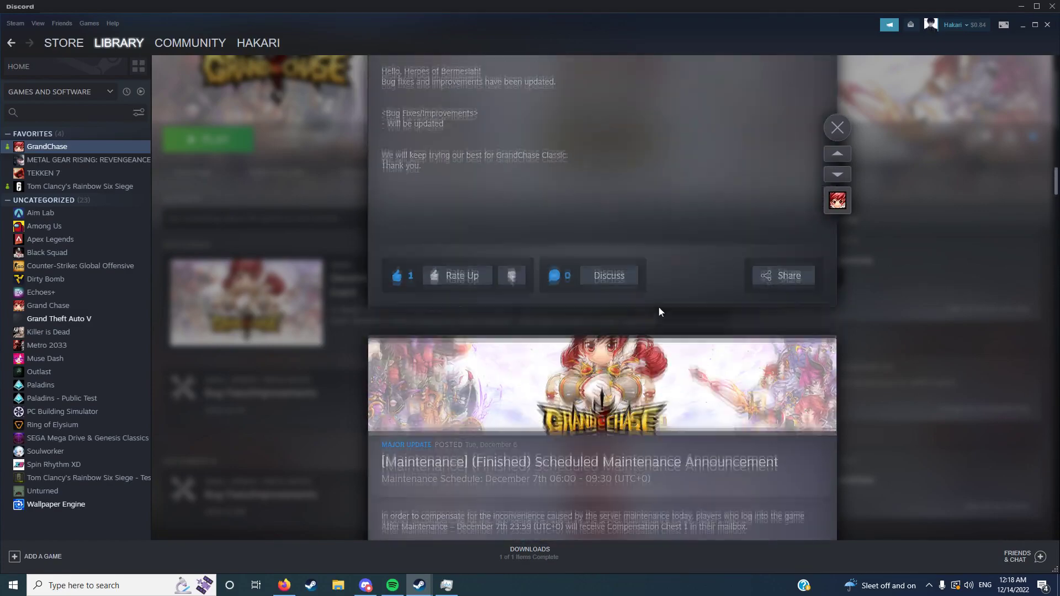
scroll(658, 307, up, 5)
scroll(676, 294, up, 3)
scroll(680, 325, up, 3)
scroll(687, 298, up, 5)
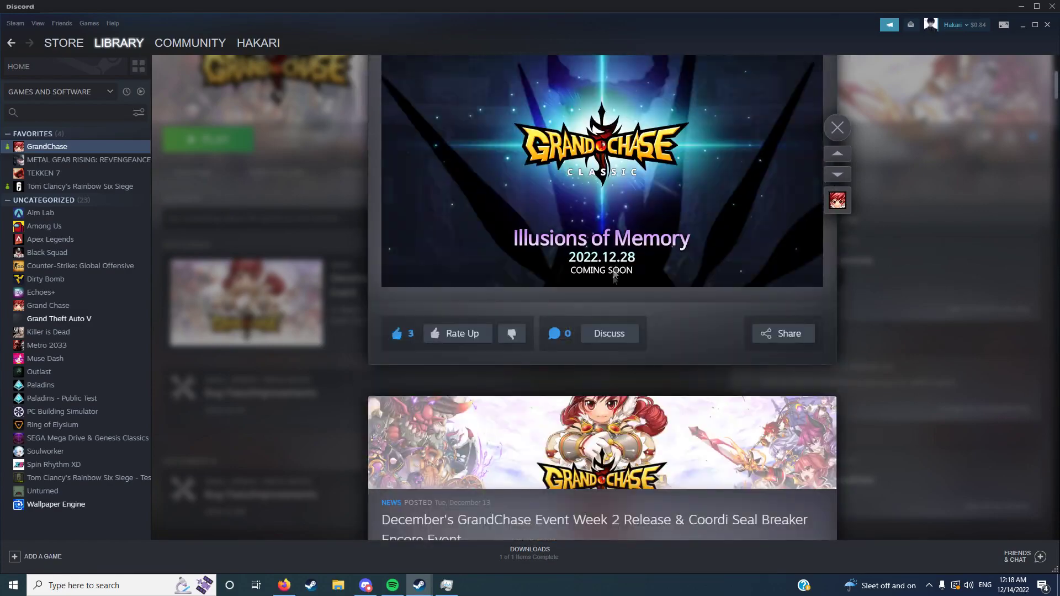
scroll(694, 265, up, 3)
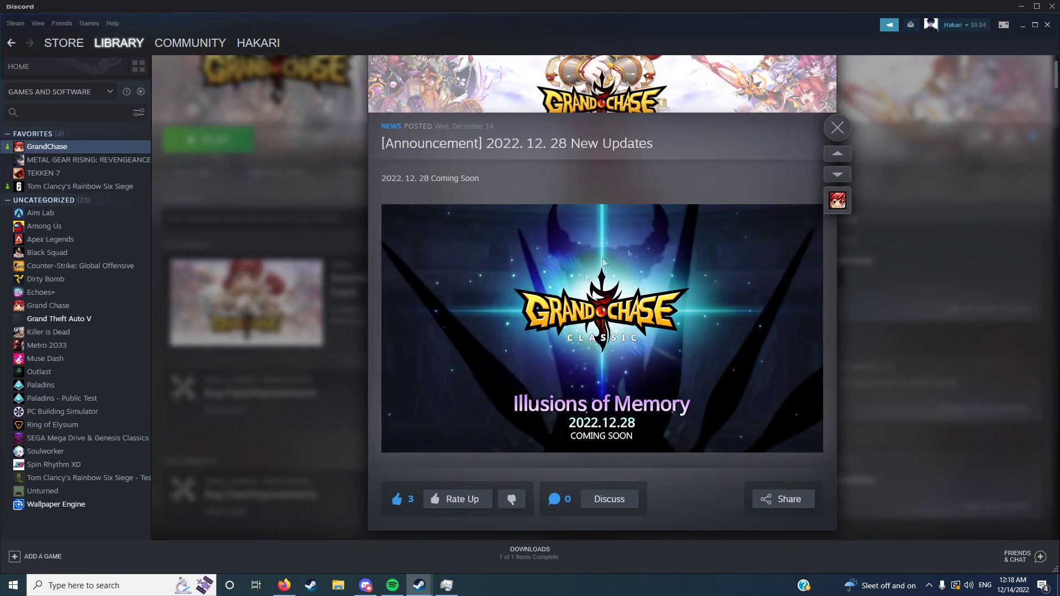